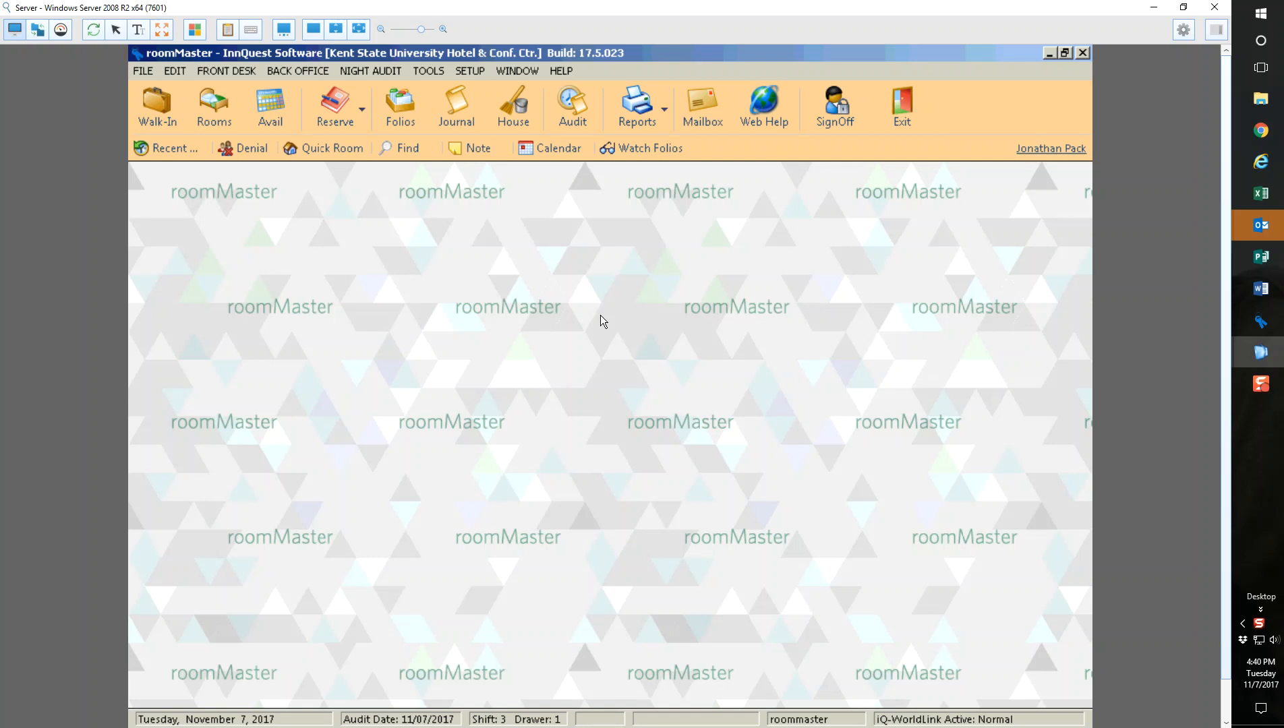
Step: Open the International Paper 2017 Holiday Party group block (INP7) from the list of group blocks
key(ctrl+g)
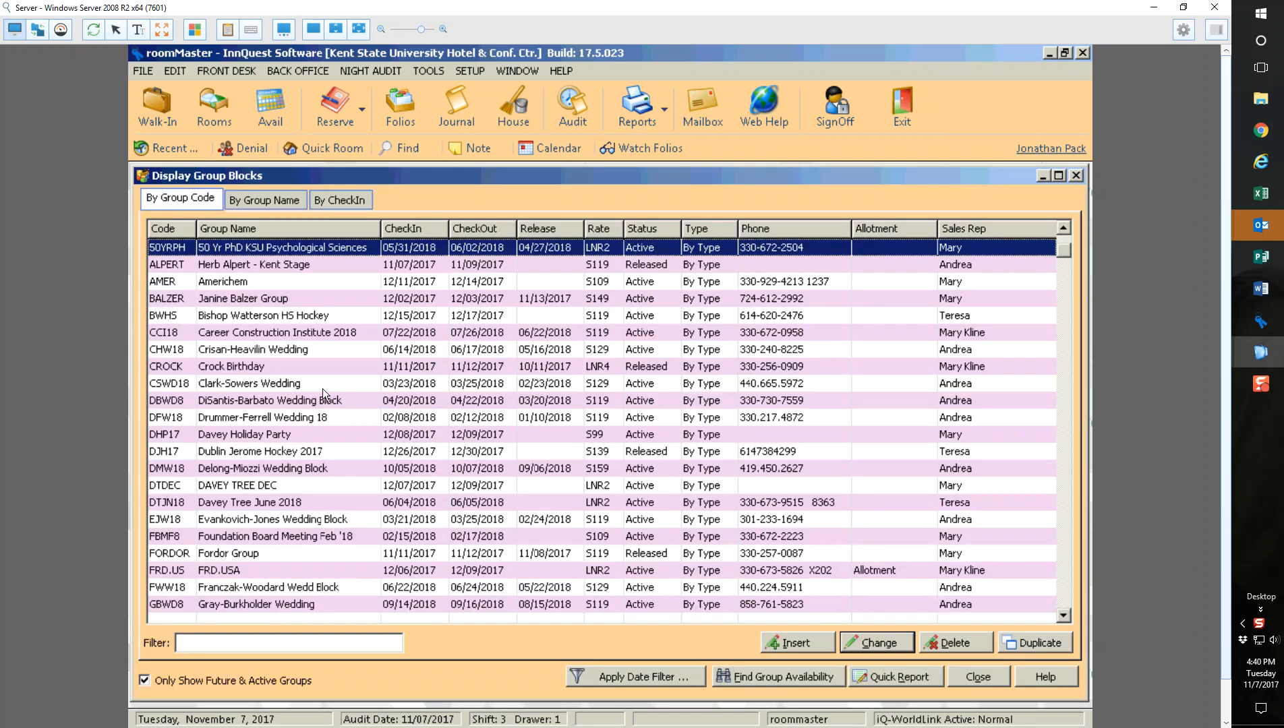
scroll(322, 456, down, 11)
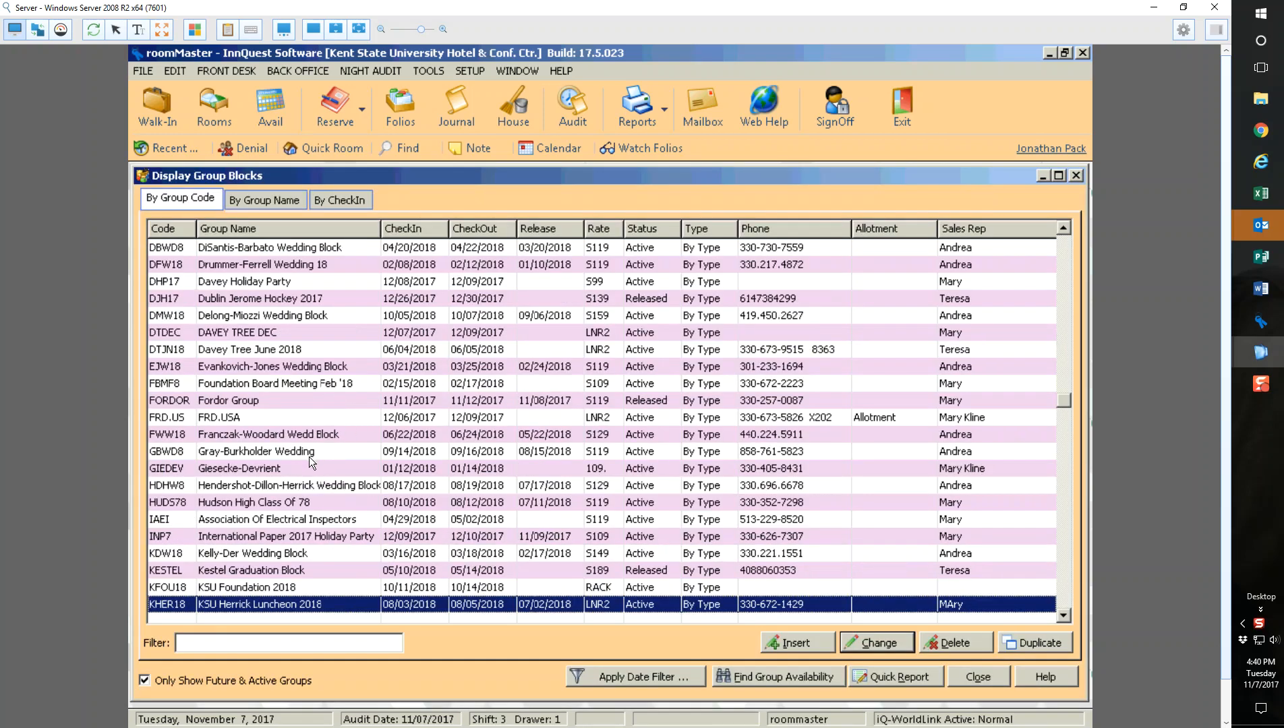
double_click(220, 484)
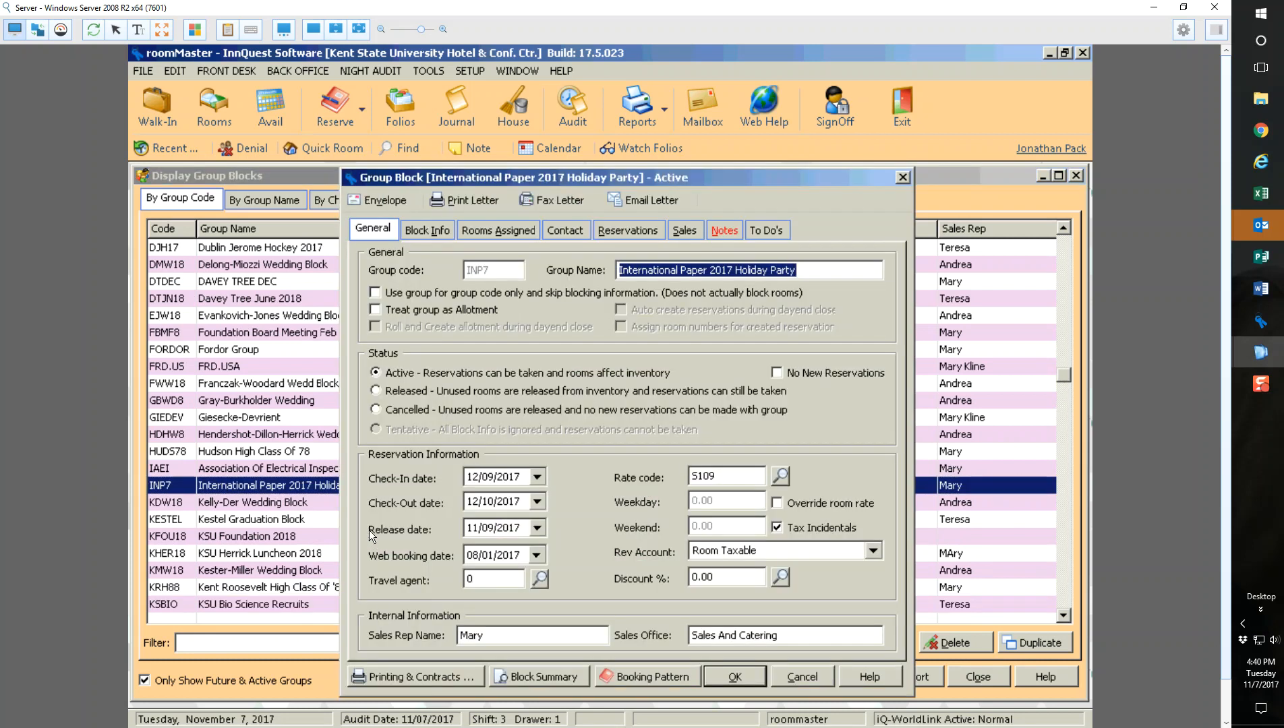
drag(598, 168, 587, 158)
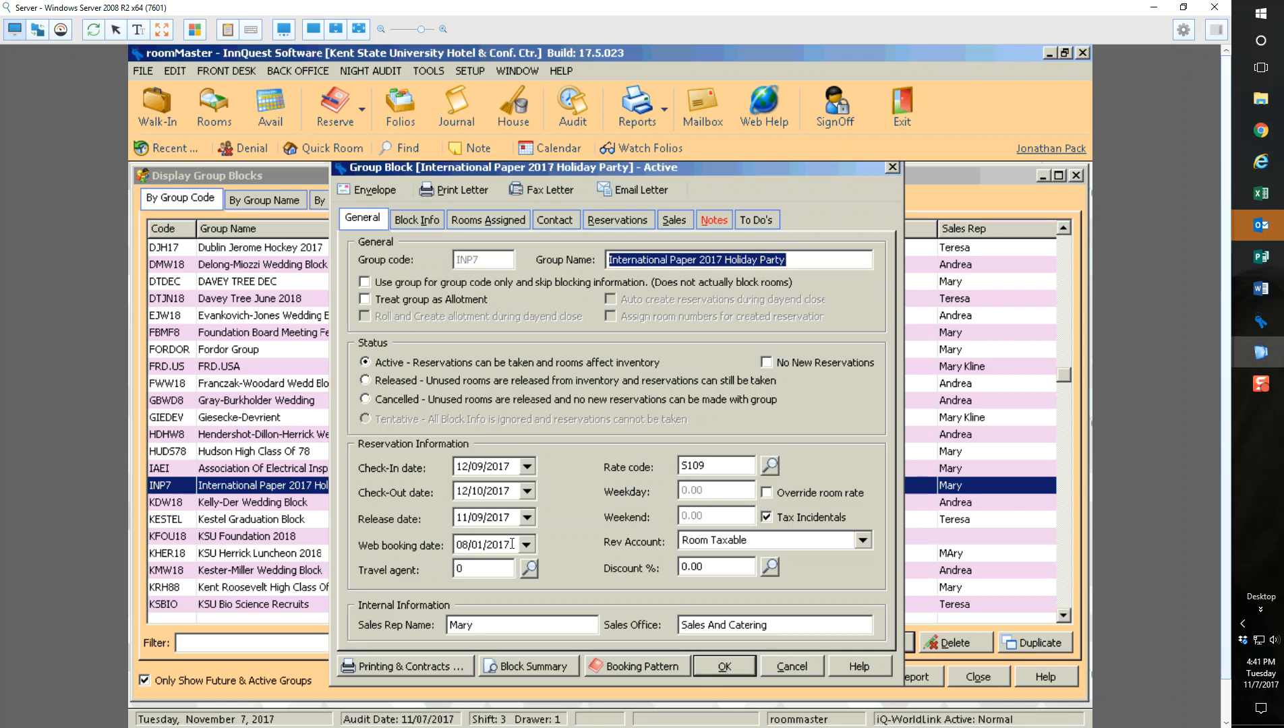
Step: Examine the group block's web booking date and rate code in its reservation information
click(512, 544)
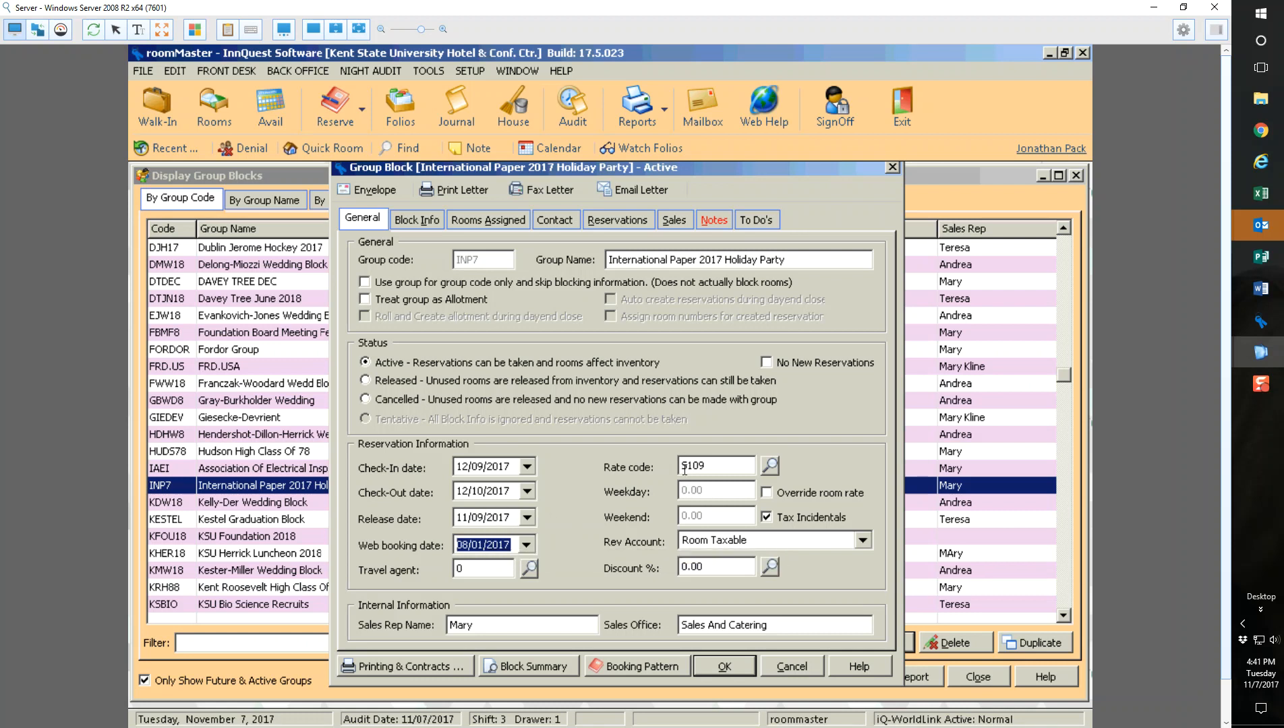
drag(712, 467, 665, 470)
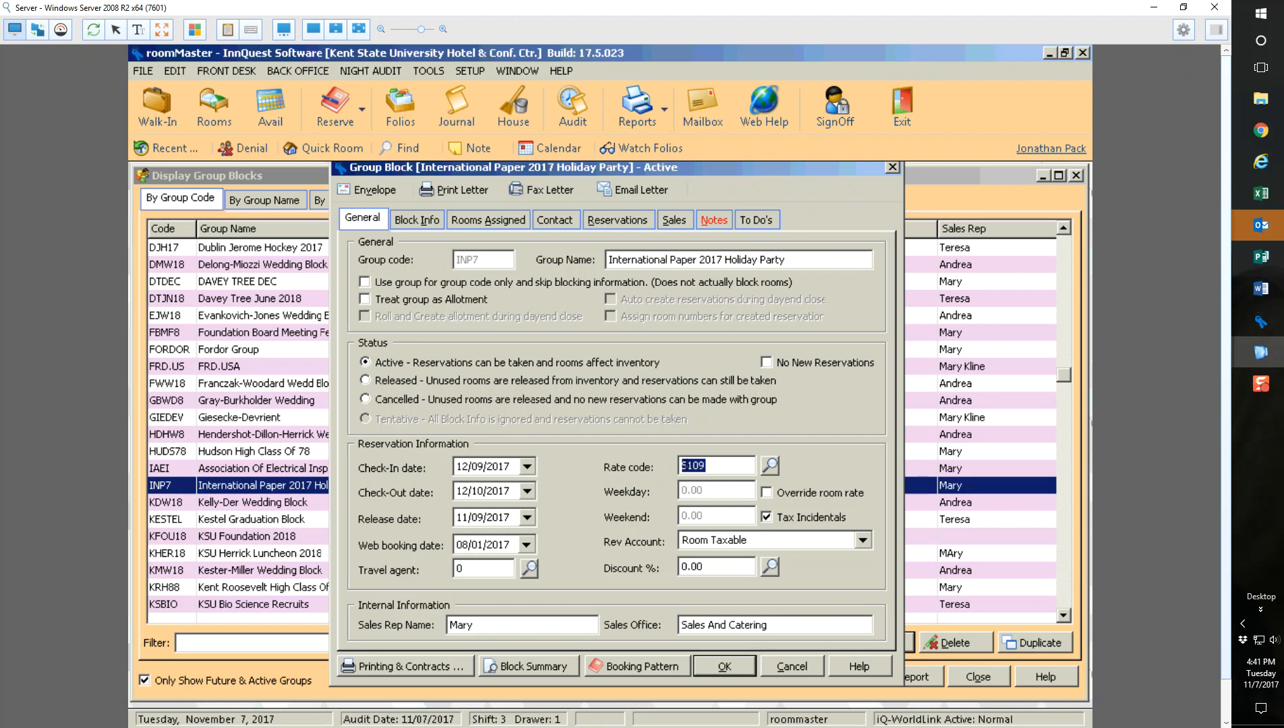
click(715, 458)
text(,)
Step: Open rate code S109 from the rate code setup in Rates Management
click(481, 69)
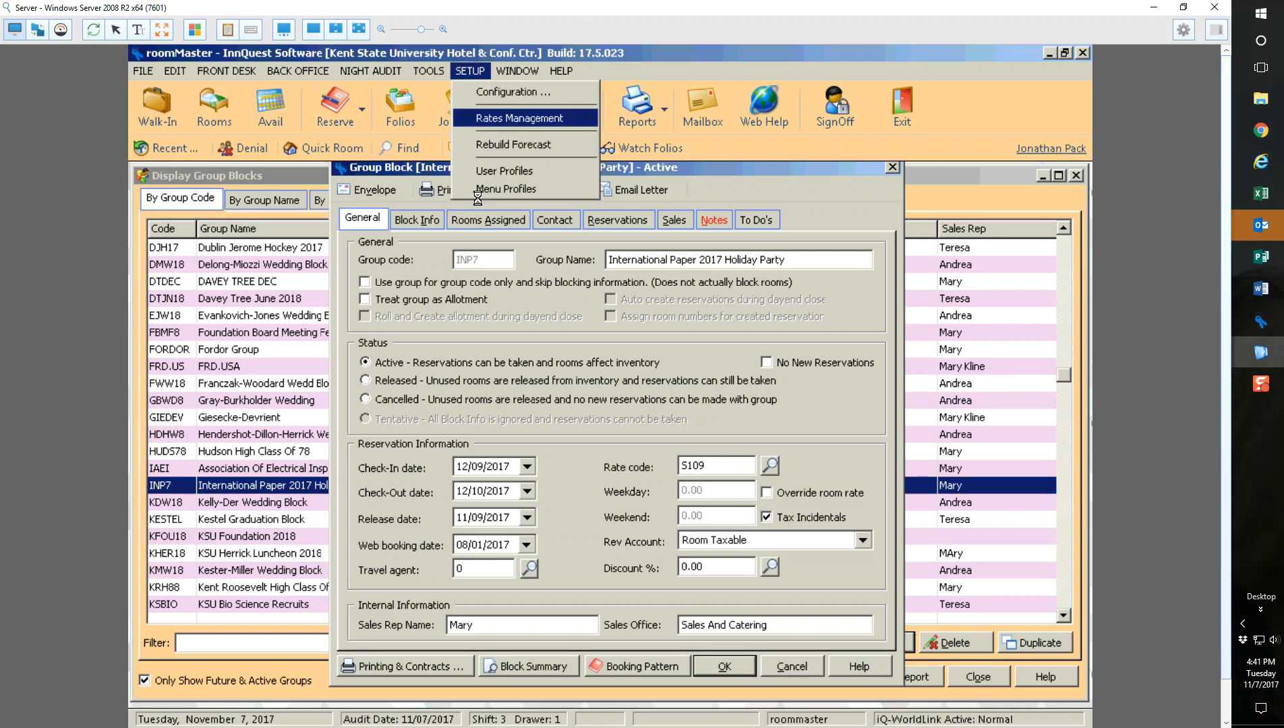
click(492, 121)
click(340, 563)
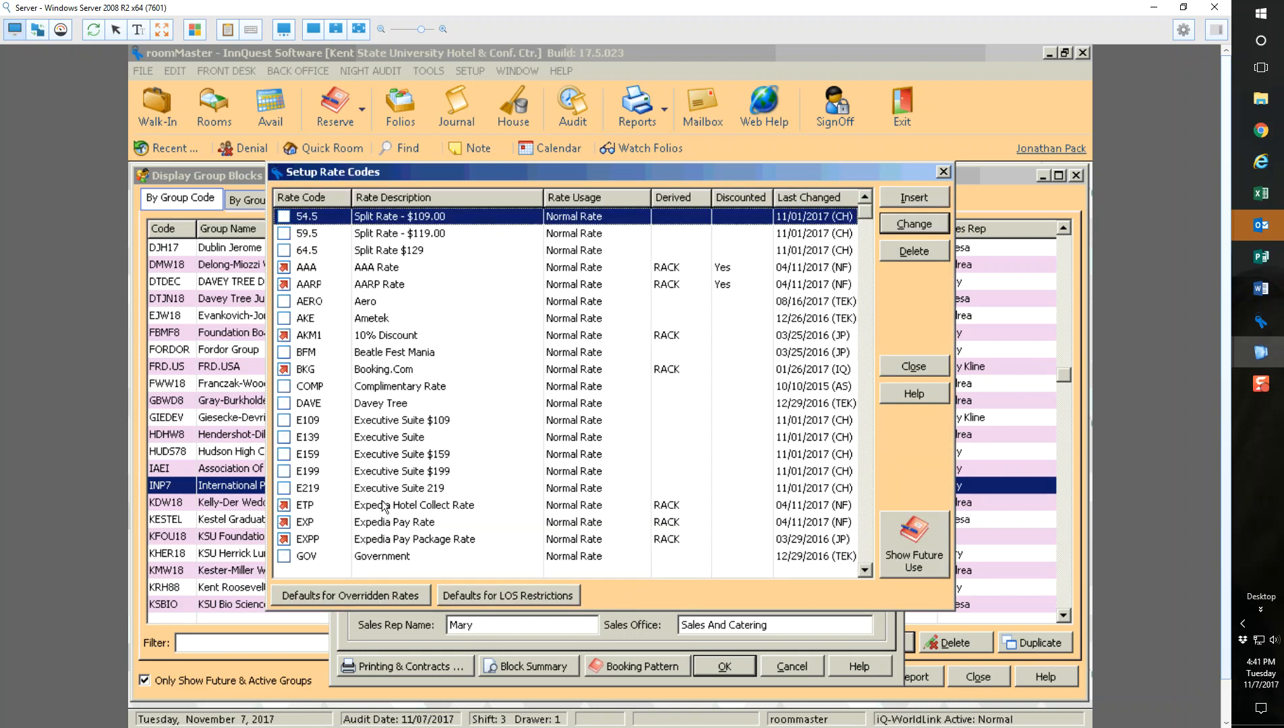
key(s)
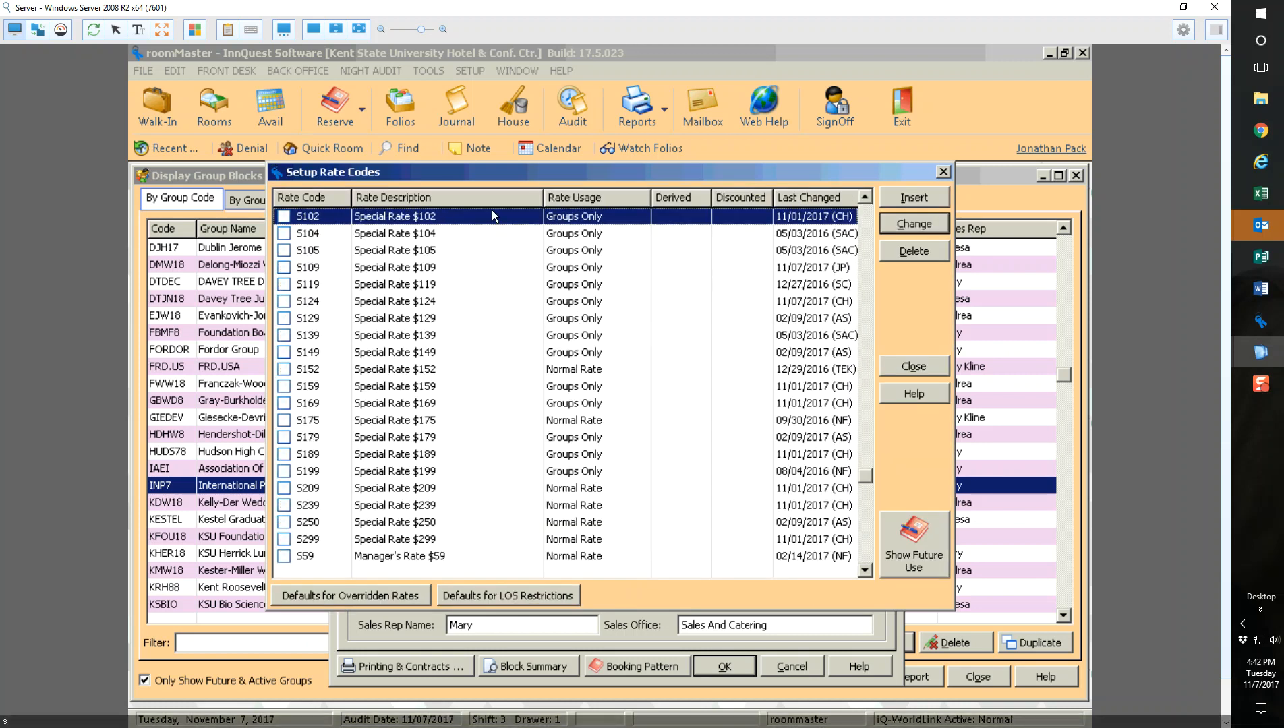
click(518, 270)
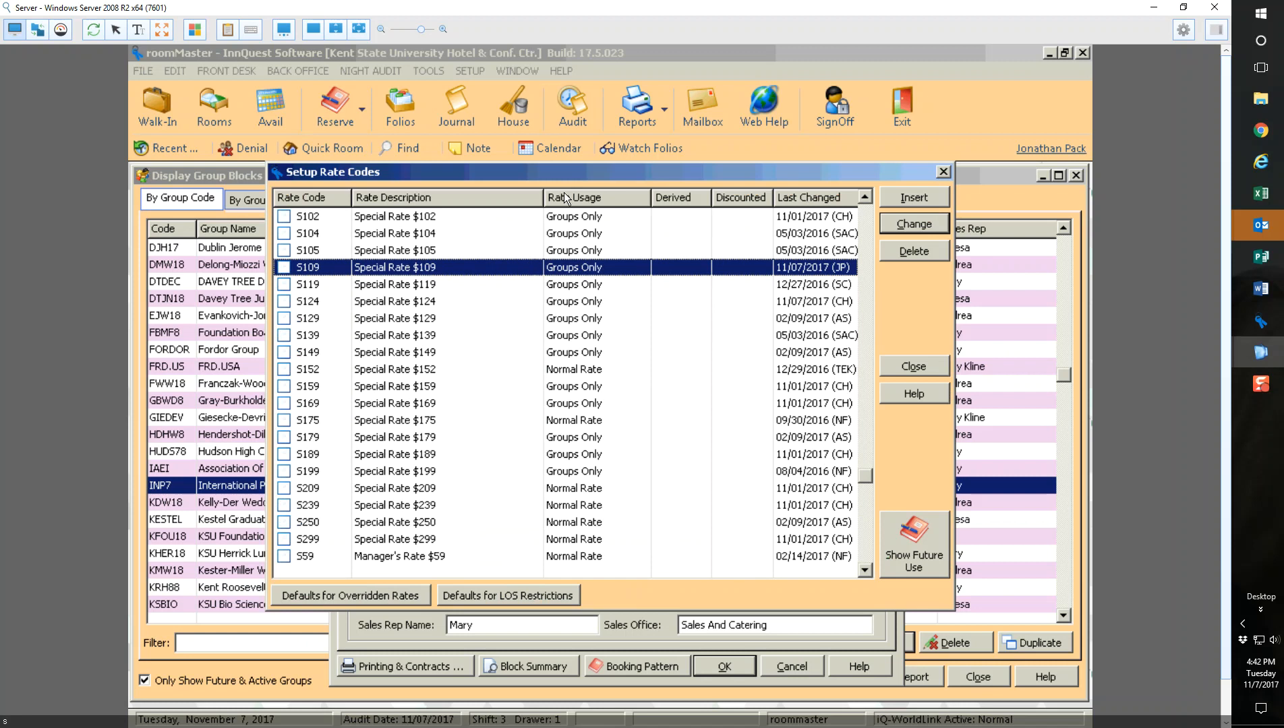
double_click(587, 269)
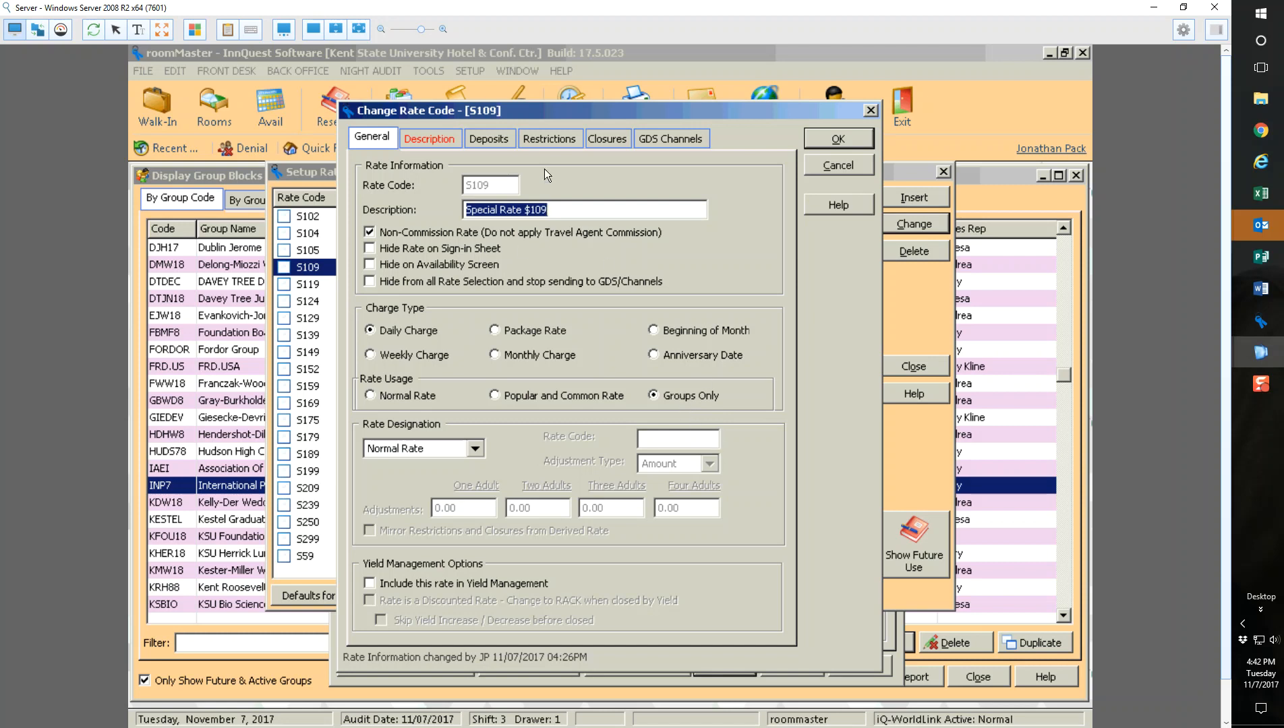
Step: Review rate code S109's GDS channels and the channels available to add, and return to the group block
click(673, 139)
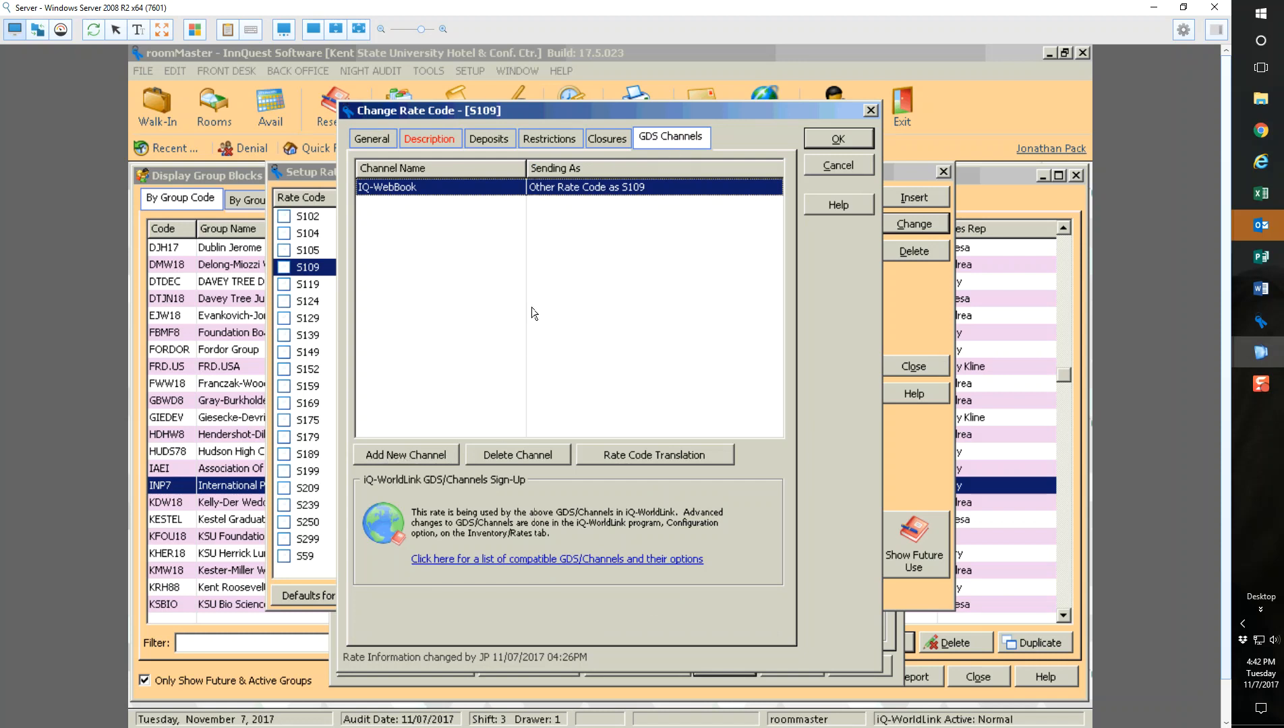
click(415, 455)
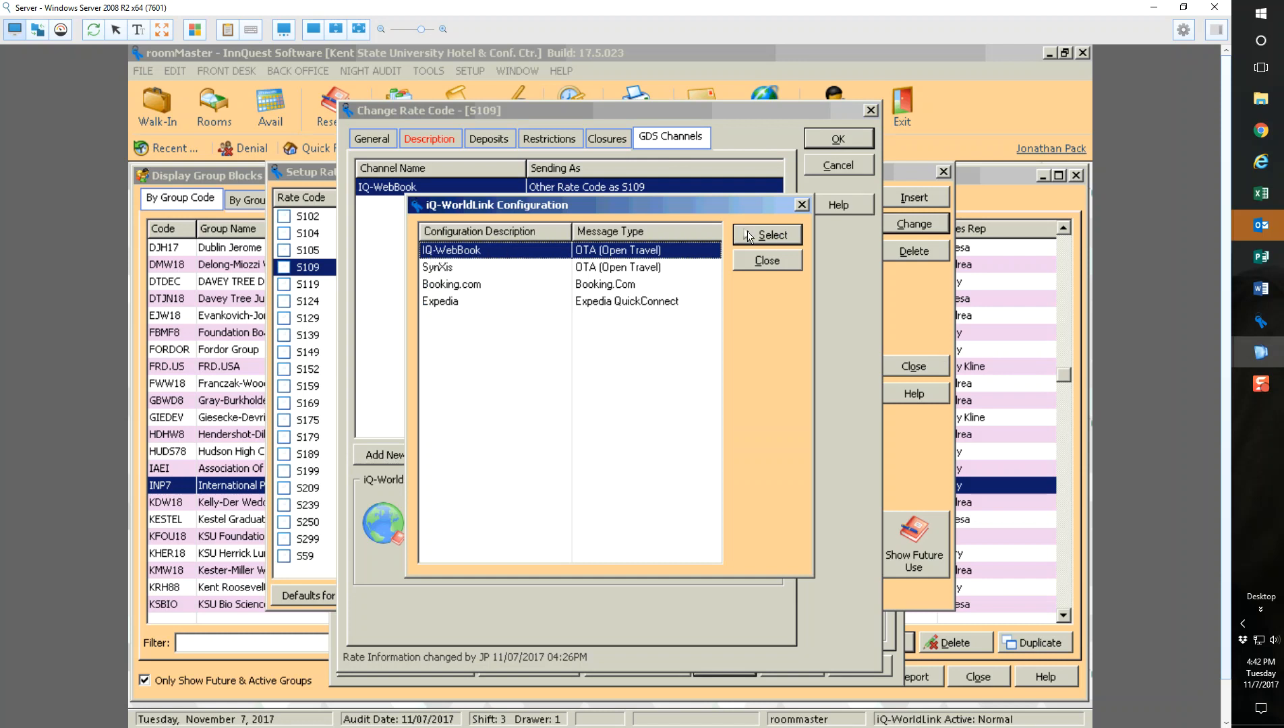
click(774, 261)
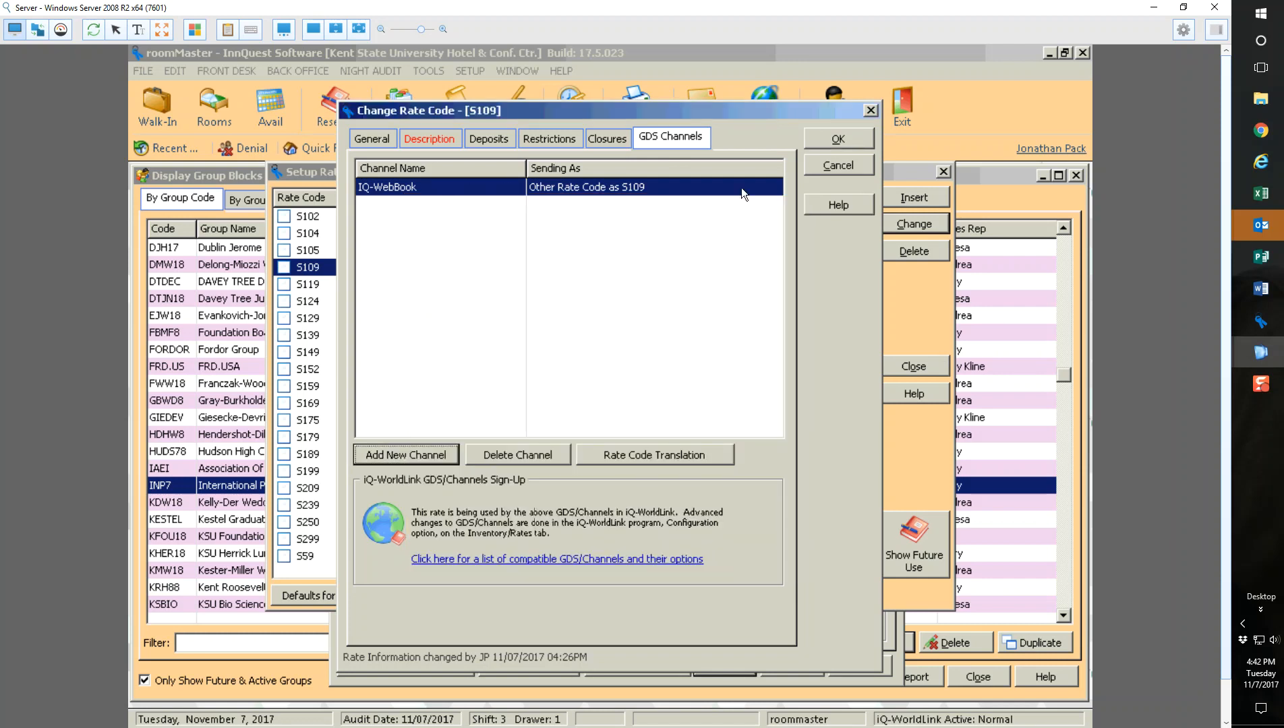
click(821, 142)
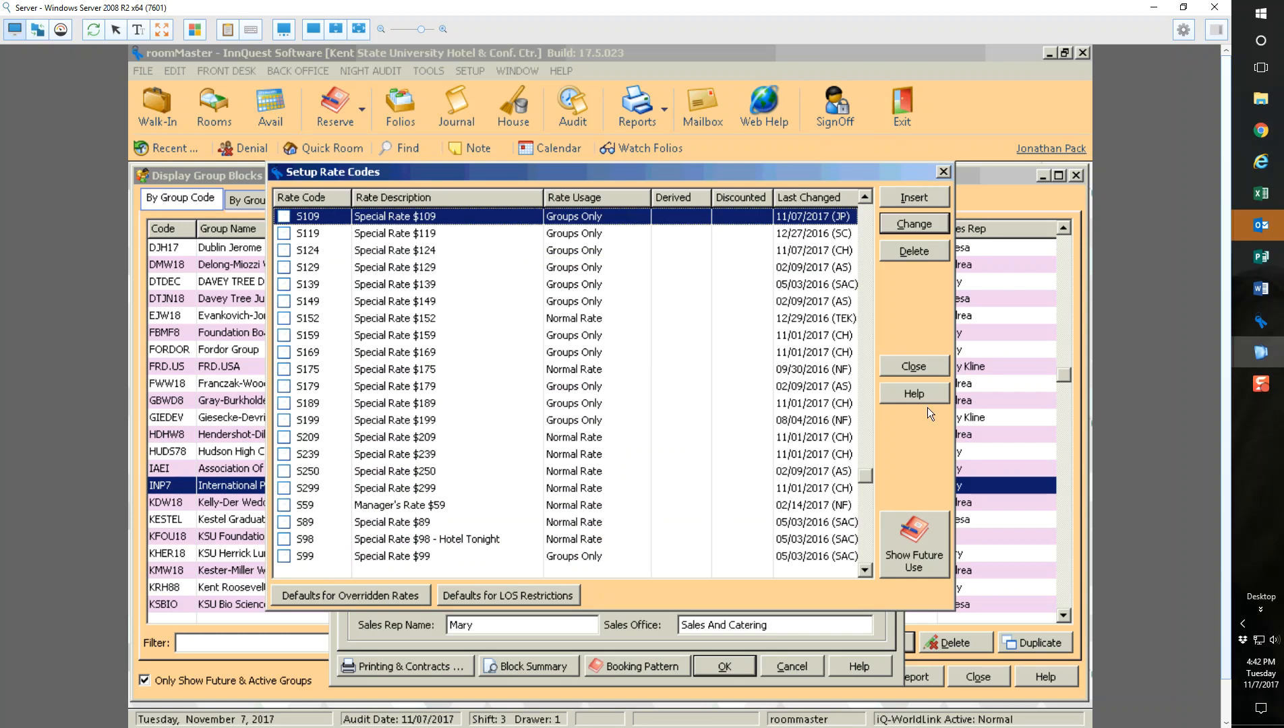
click(925, 367)
click(859, 596)
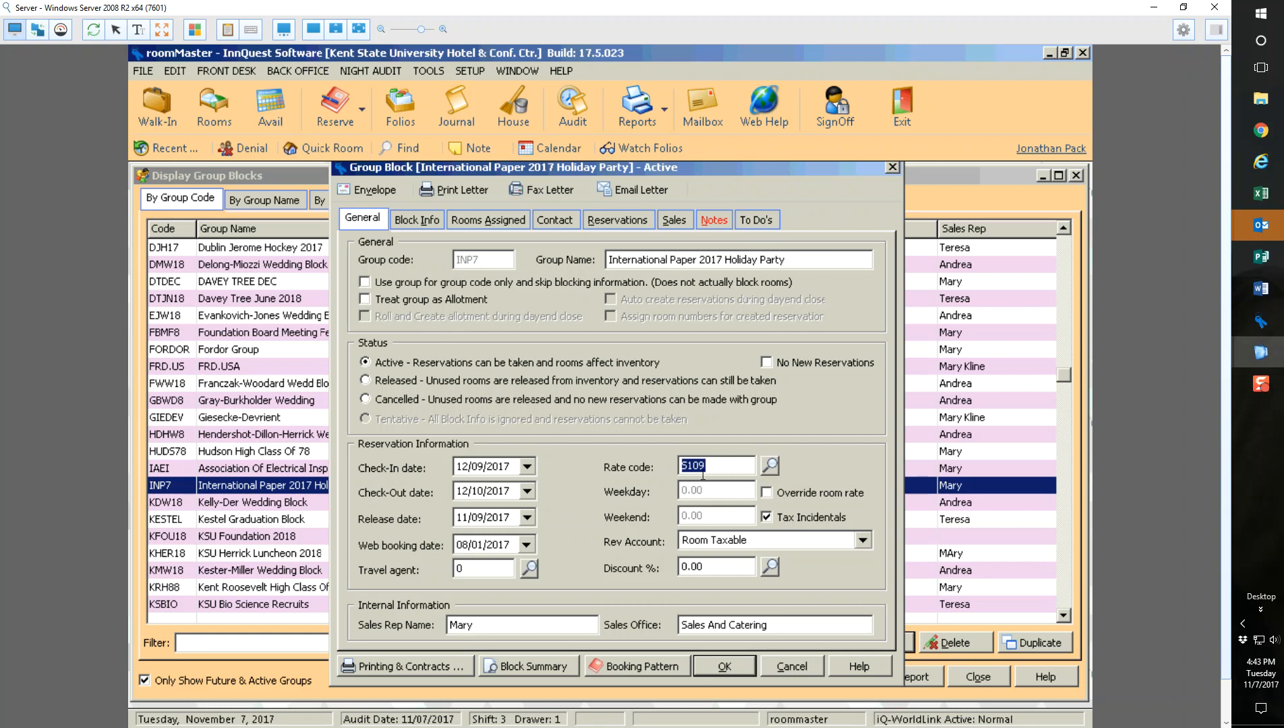
Step: Reopen rate code S109, recheck its GDS channels, and leave rate management without changing anything
click(486, 74)
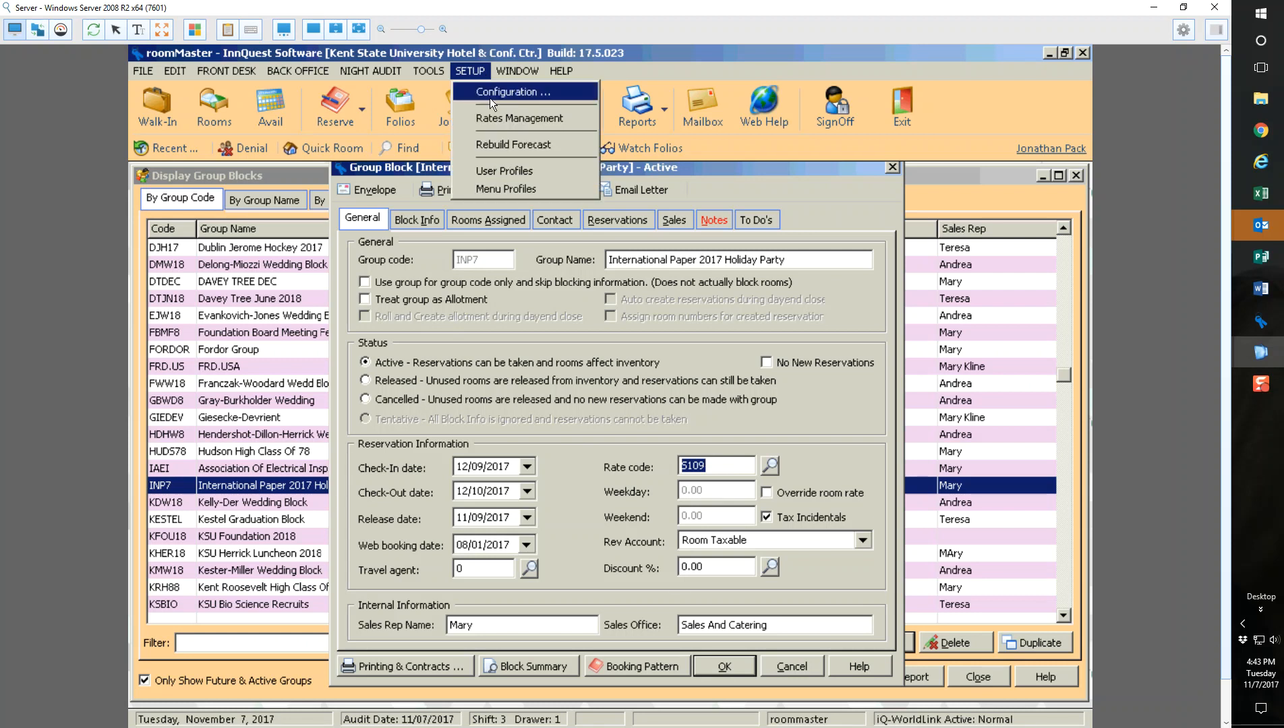
click(487, 119)
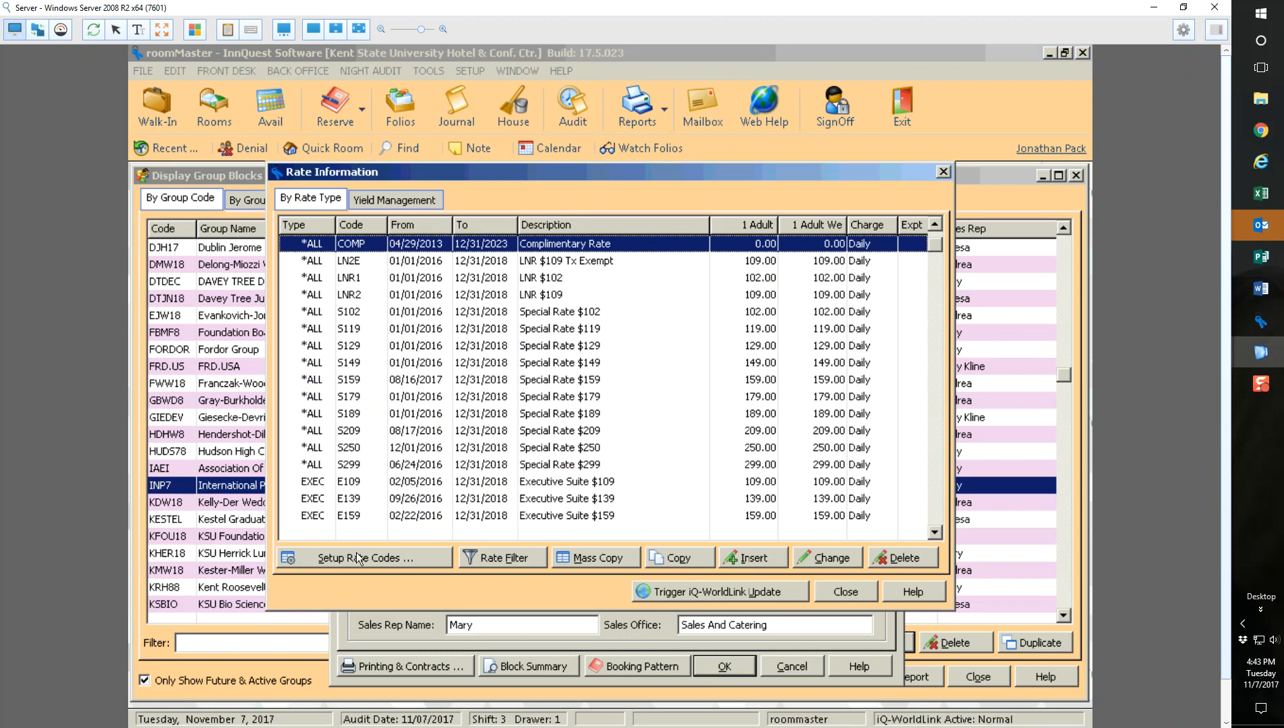
click(358, 559)
click(382, 456)
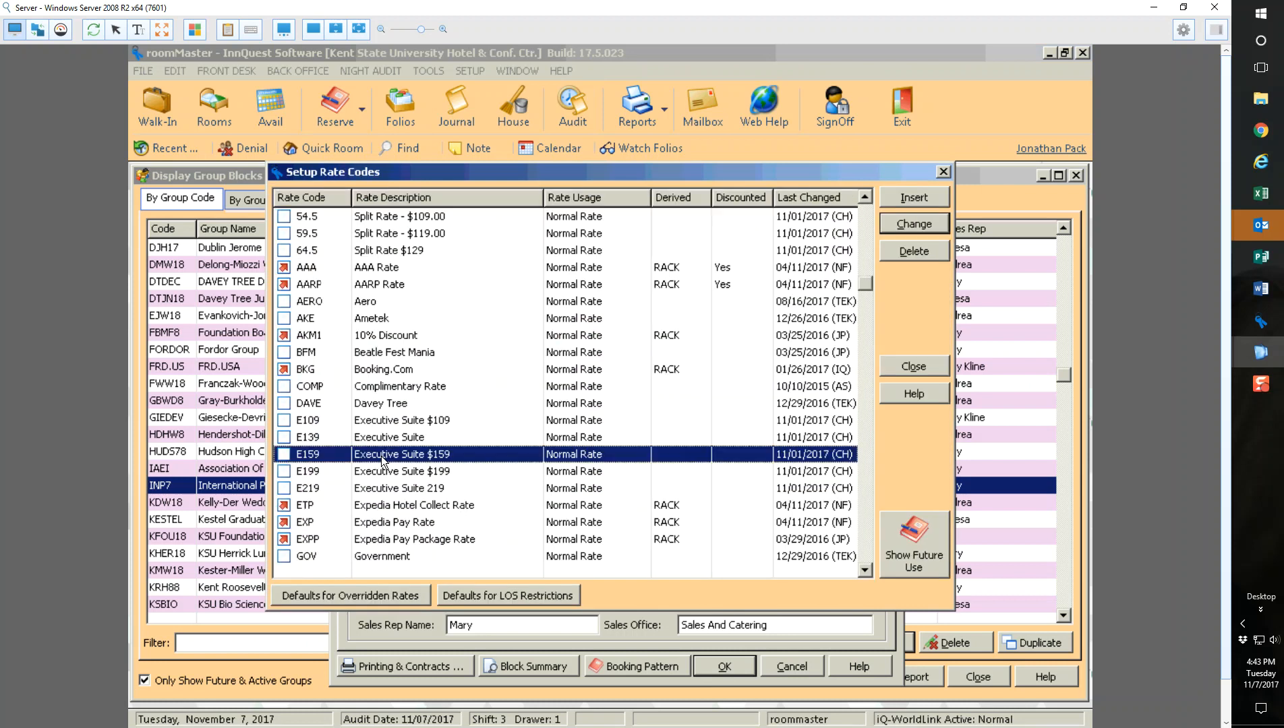
key(s)
click(365, 267)
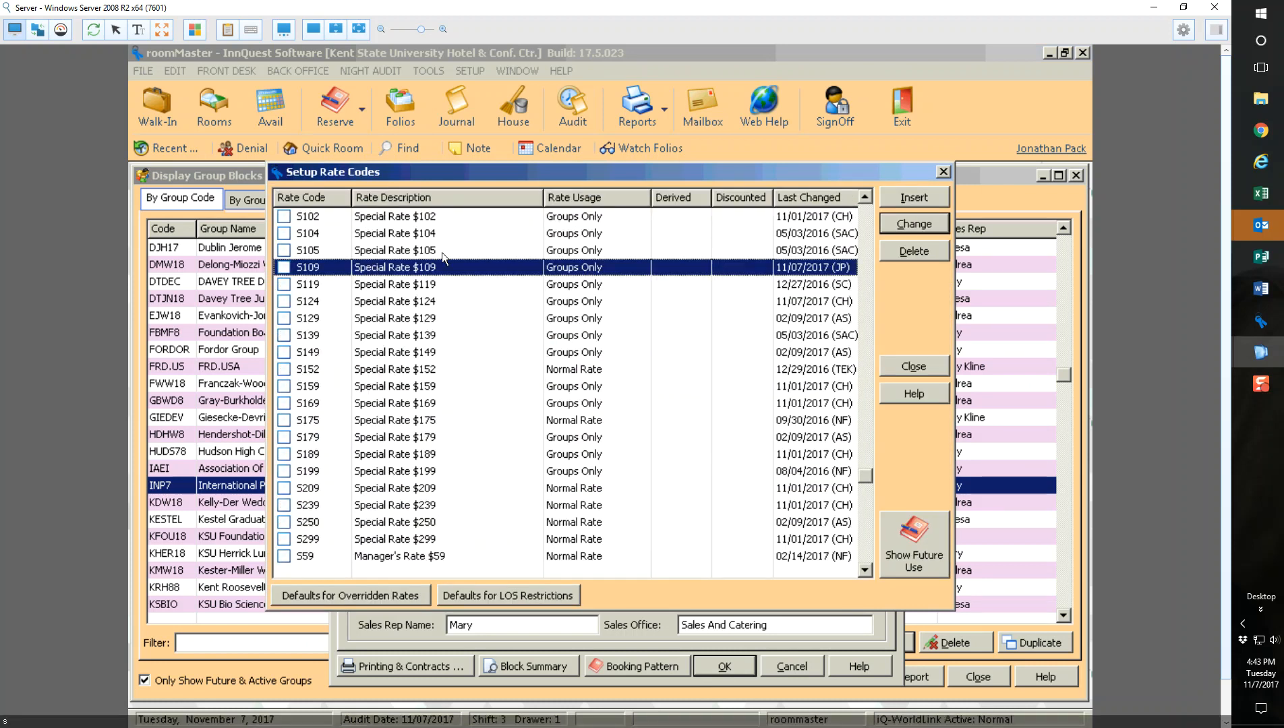
key(Return)
click(670, 137)
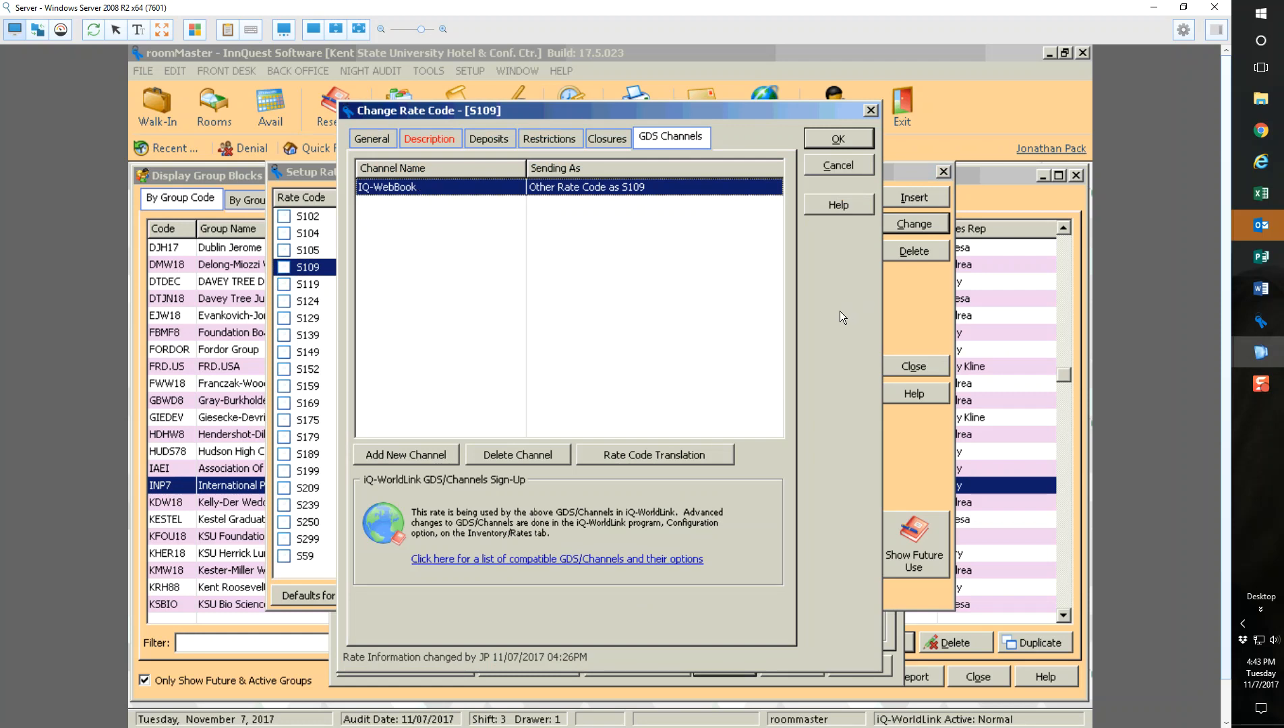
click(831, 171)
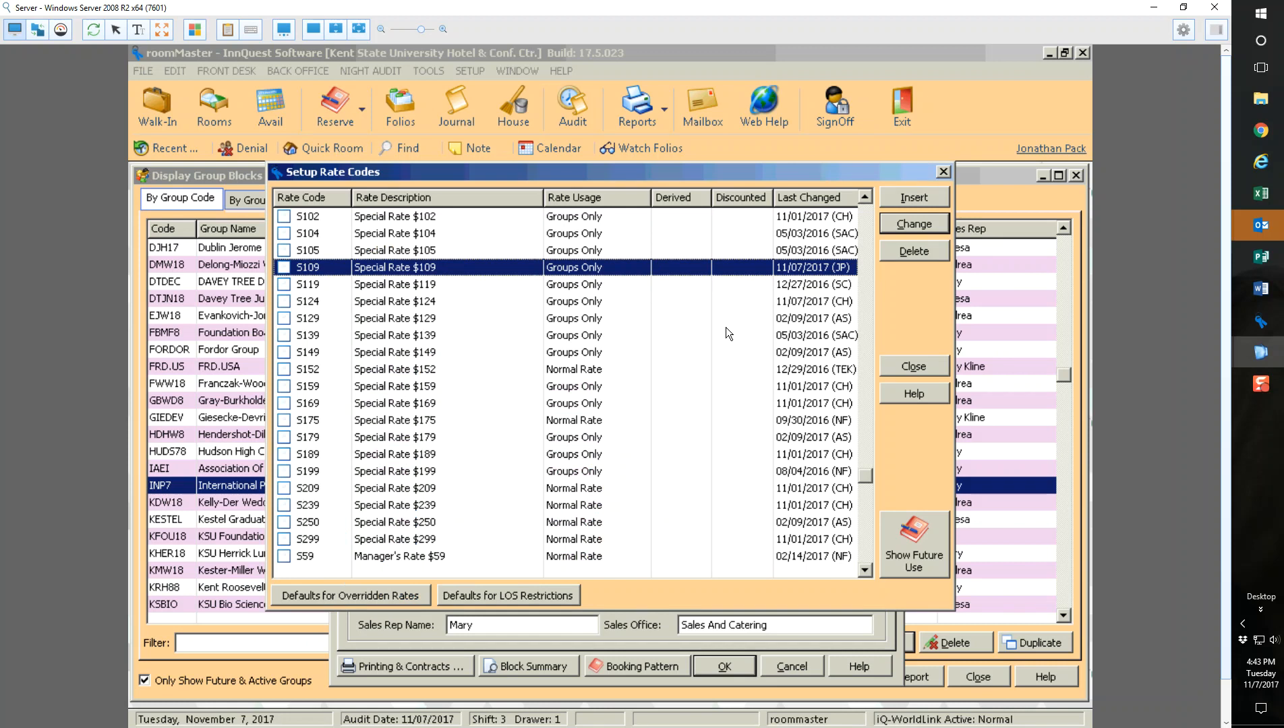
click(894, 359)
click(829, 590)
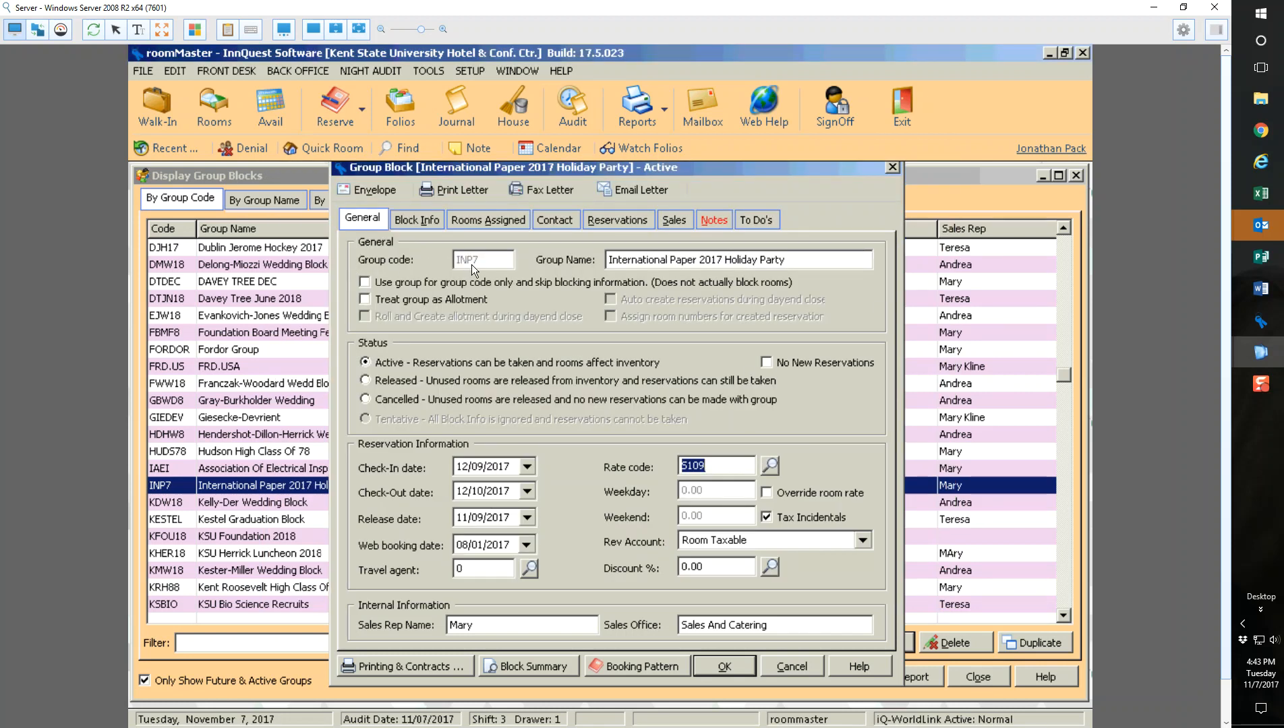
Step: Switch to iQ-WebBook in Chrome, open the Kent State University Hotel site, and check for S109 among its rates
click(1247, 132)
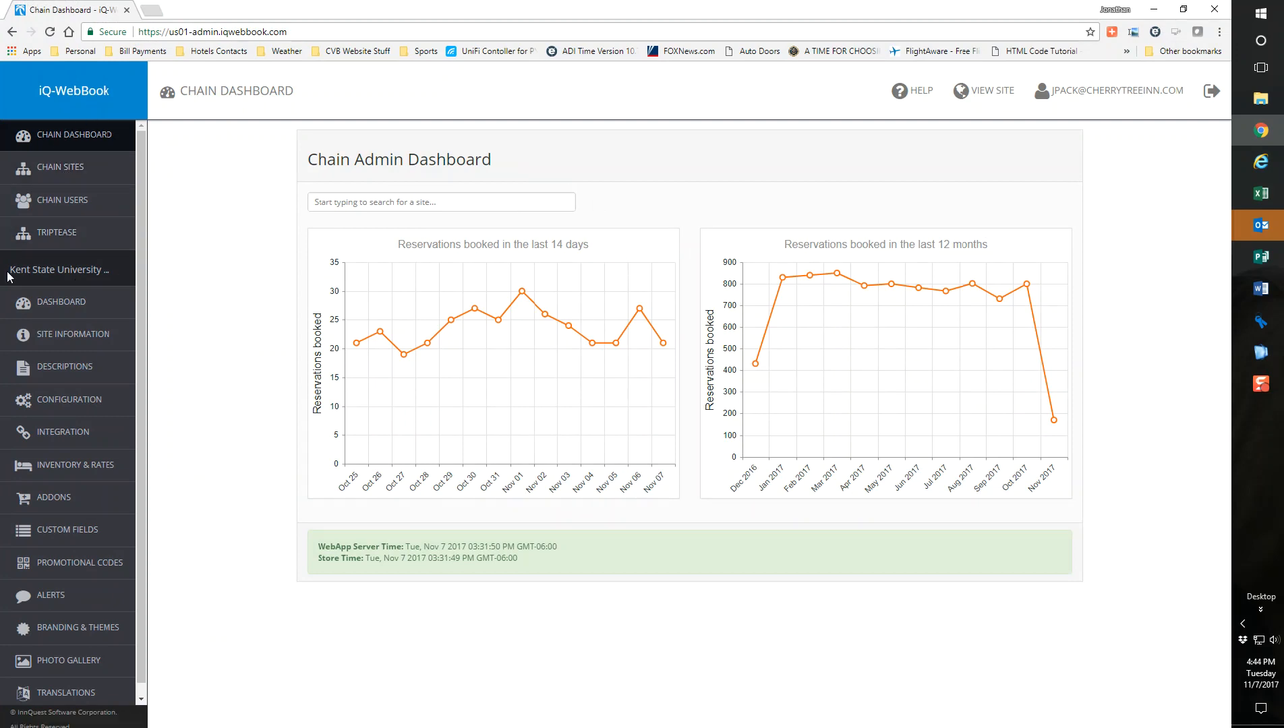
click(87, 171)
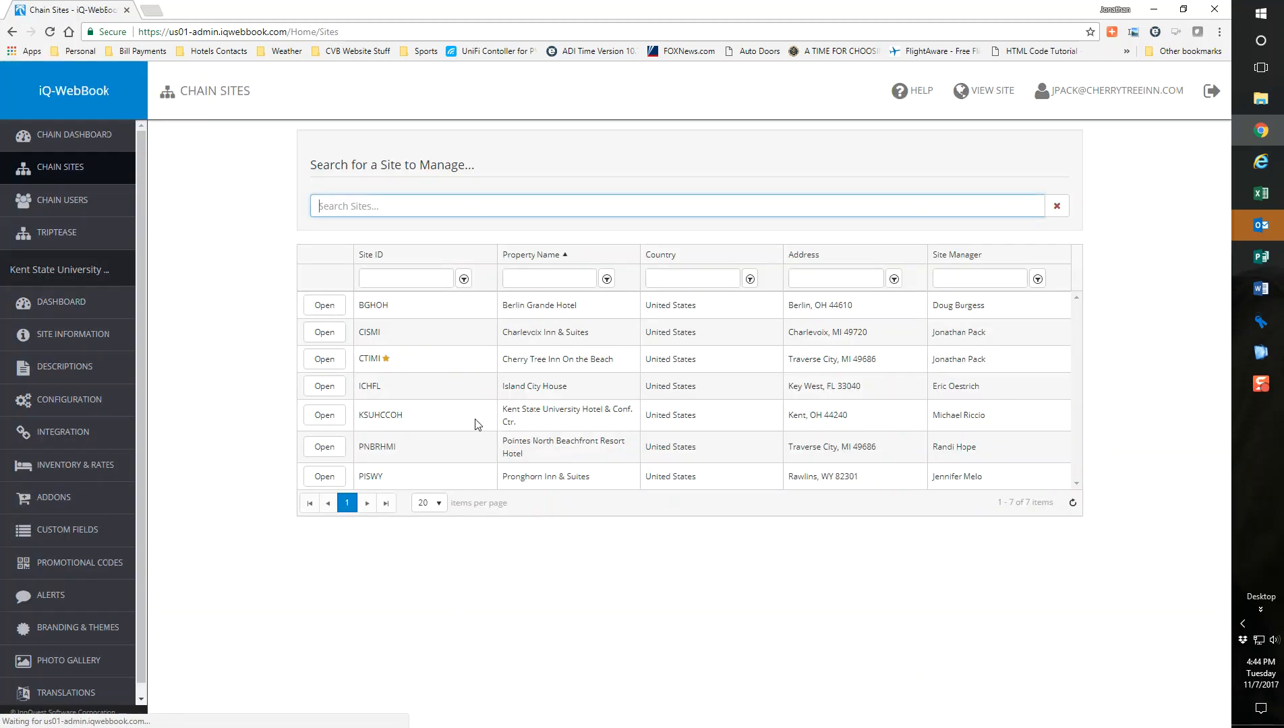
click(324, 416)
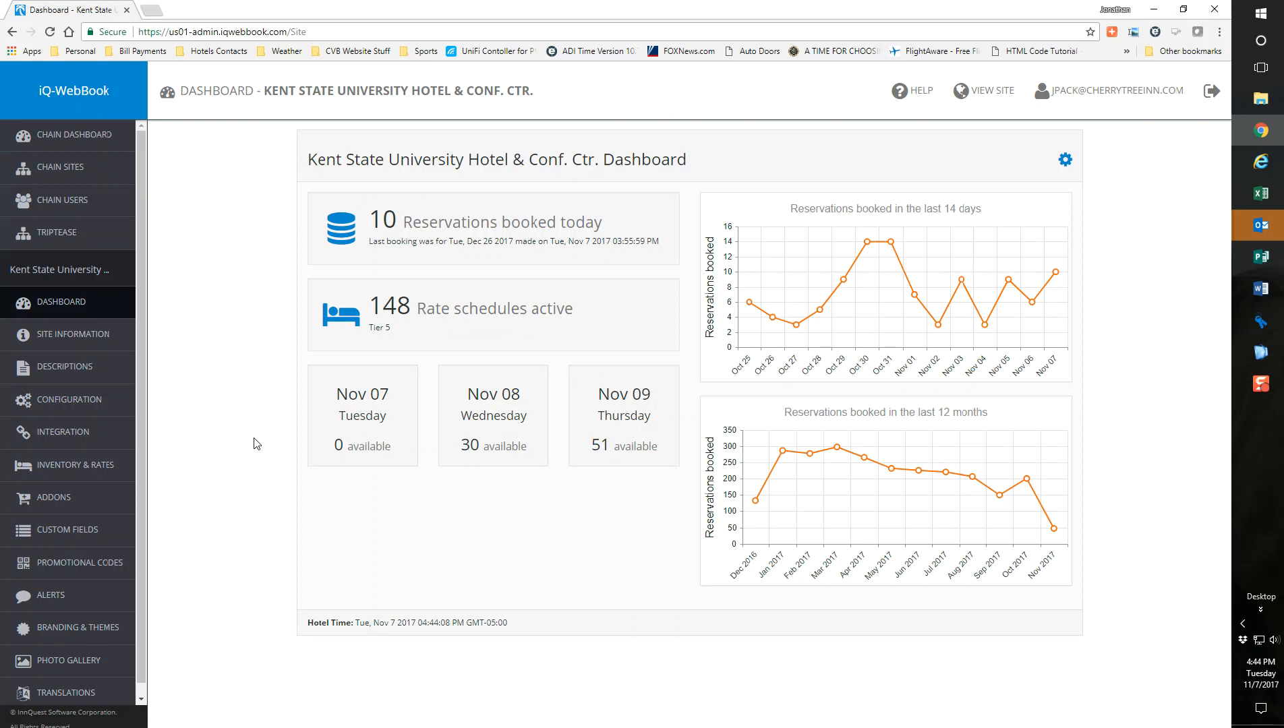
click(96, 468)
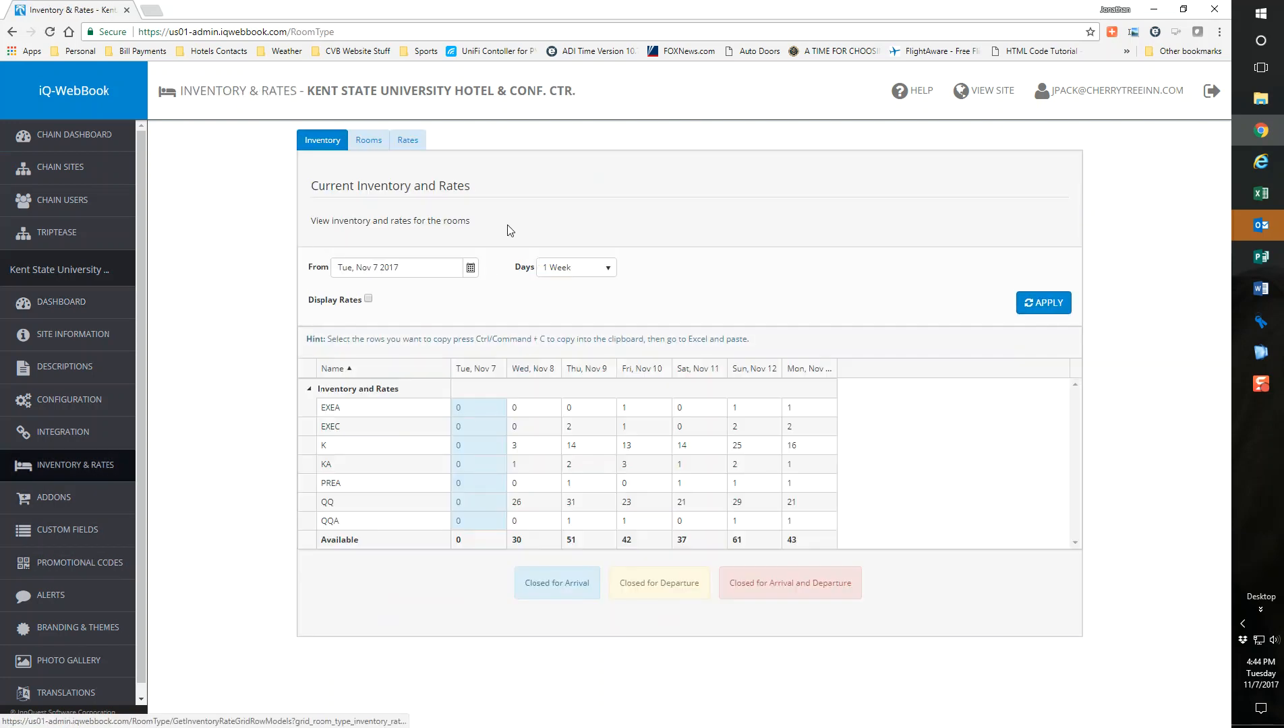
click(409, 140)
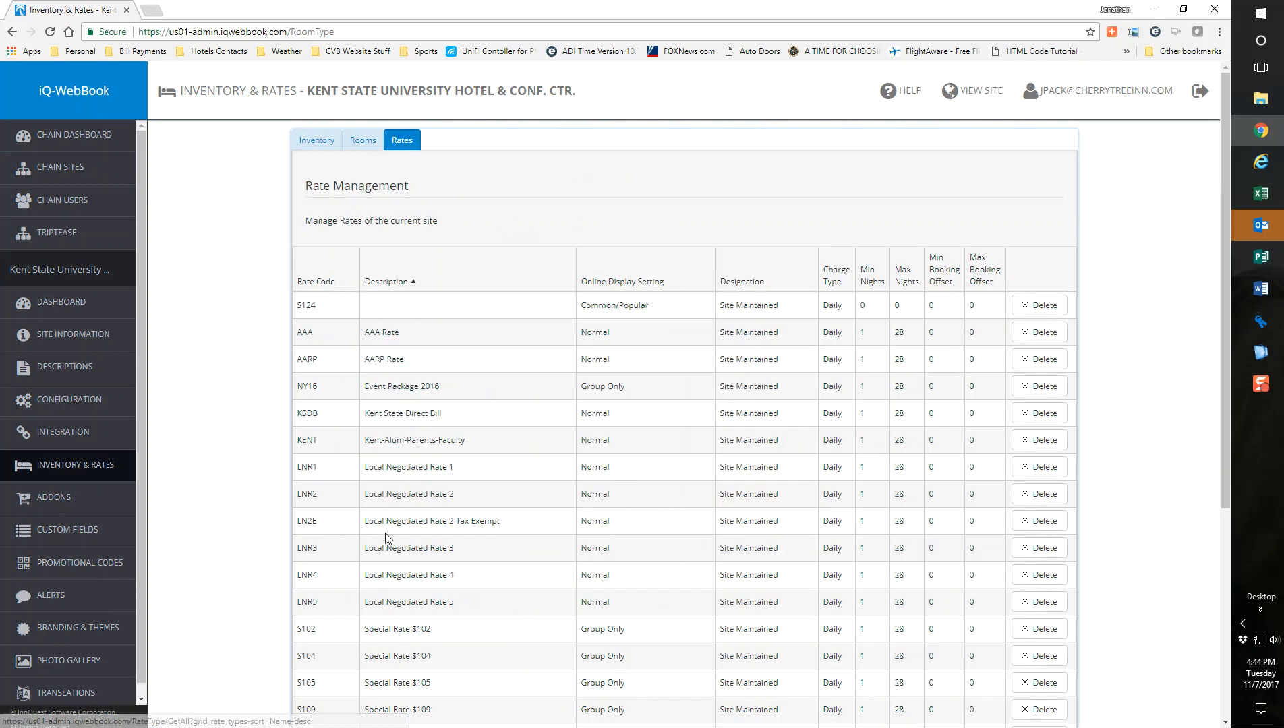
scroll(366, 536, down, 5)
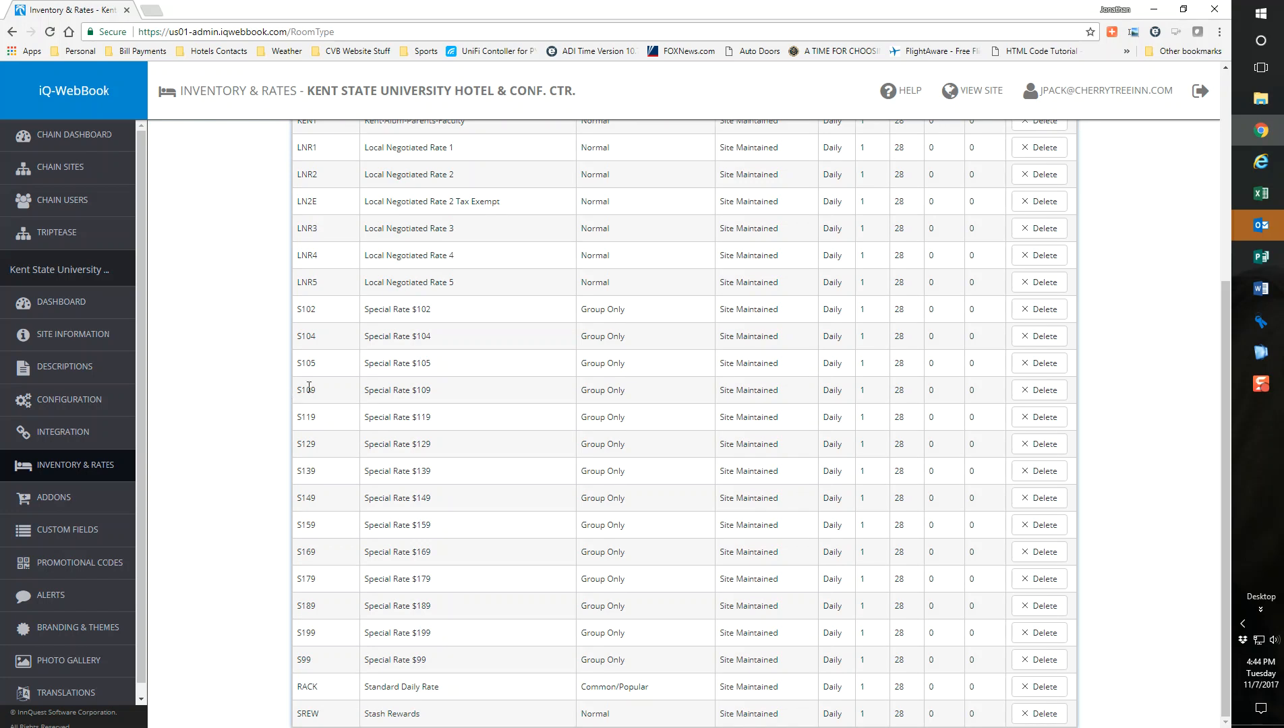
Step: Open the hotel's public booking site, apply group code INP7, and review the applied code in the rate options
click(971, 95)
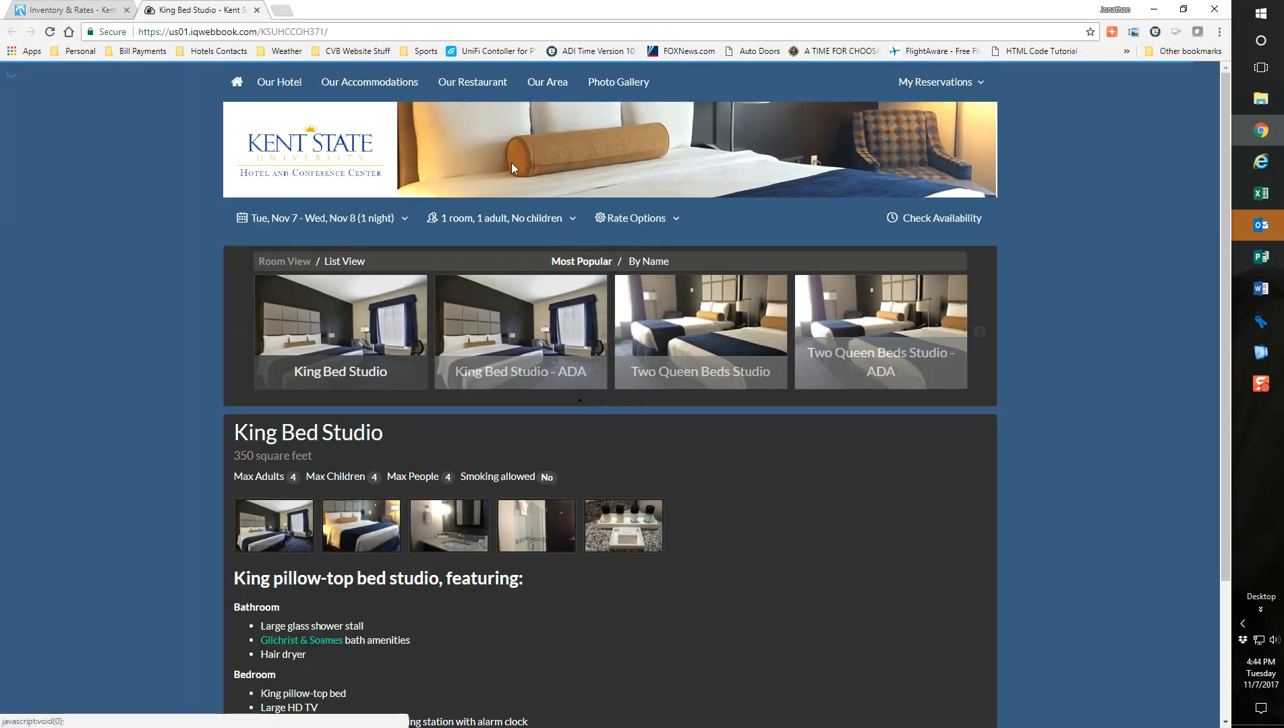
click(651, 219)
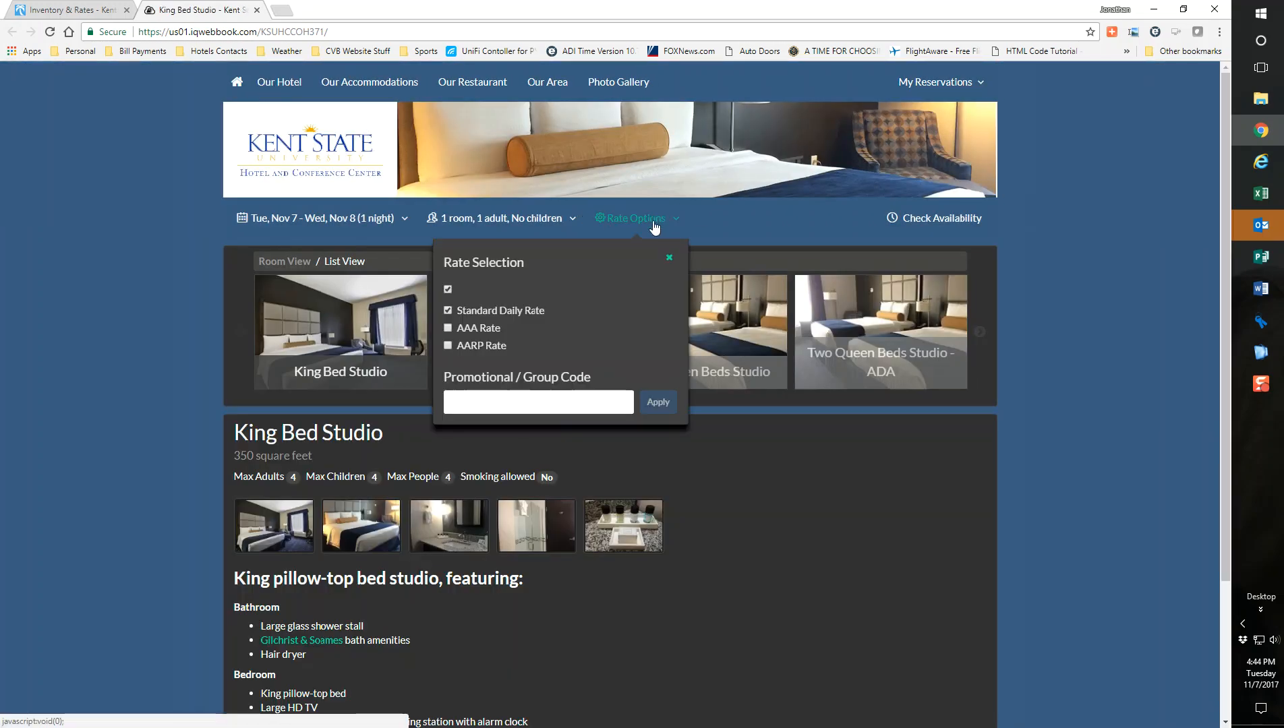
click(555, 398)
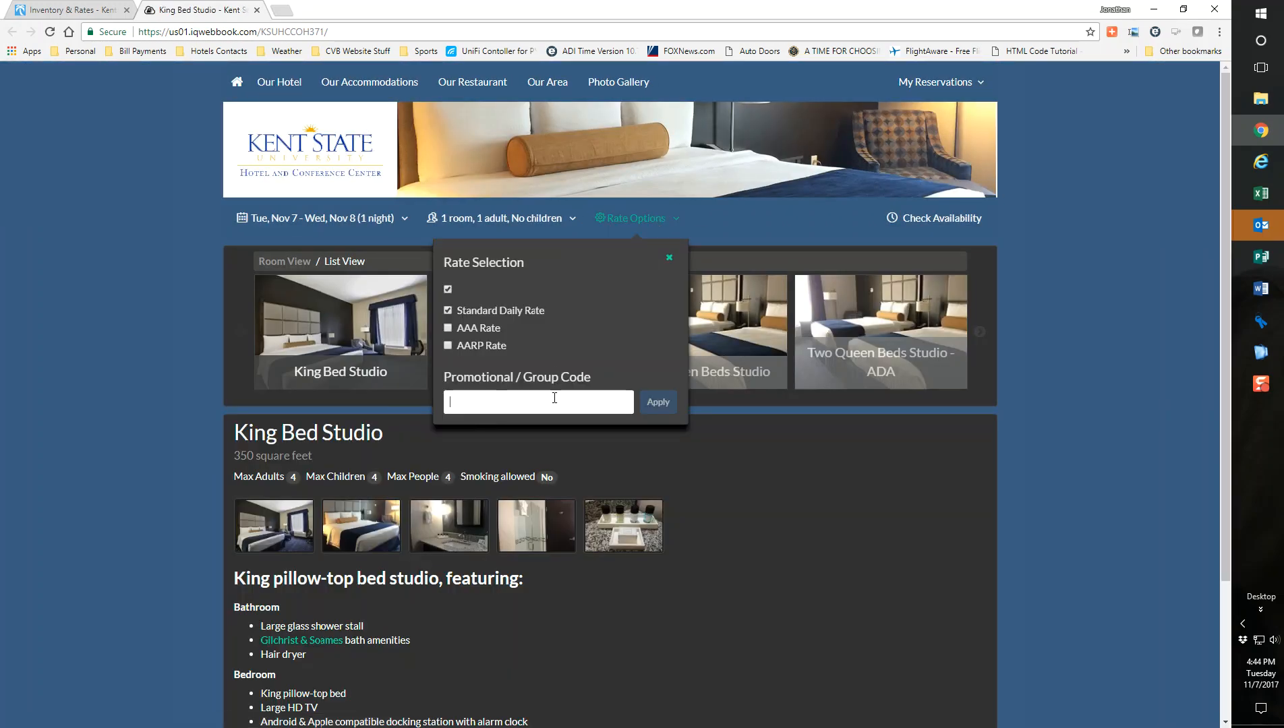
text(INP7)
click(662, 403)
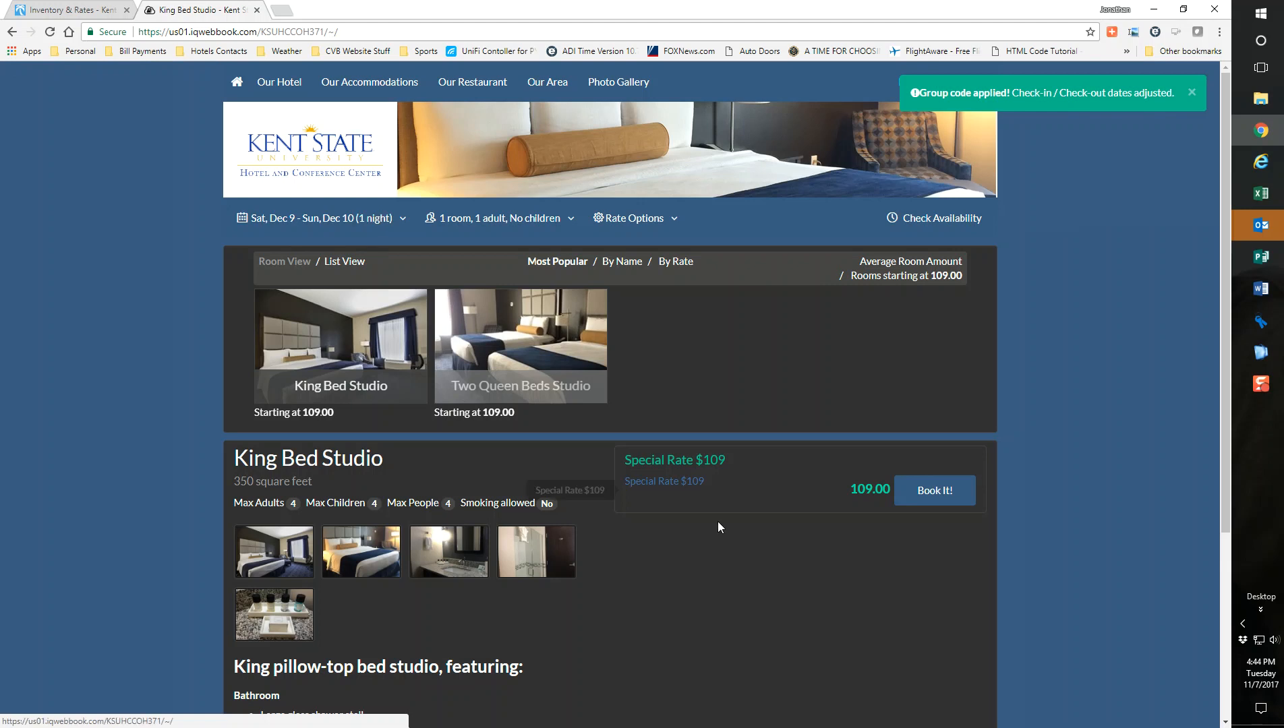
click(649, 223)
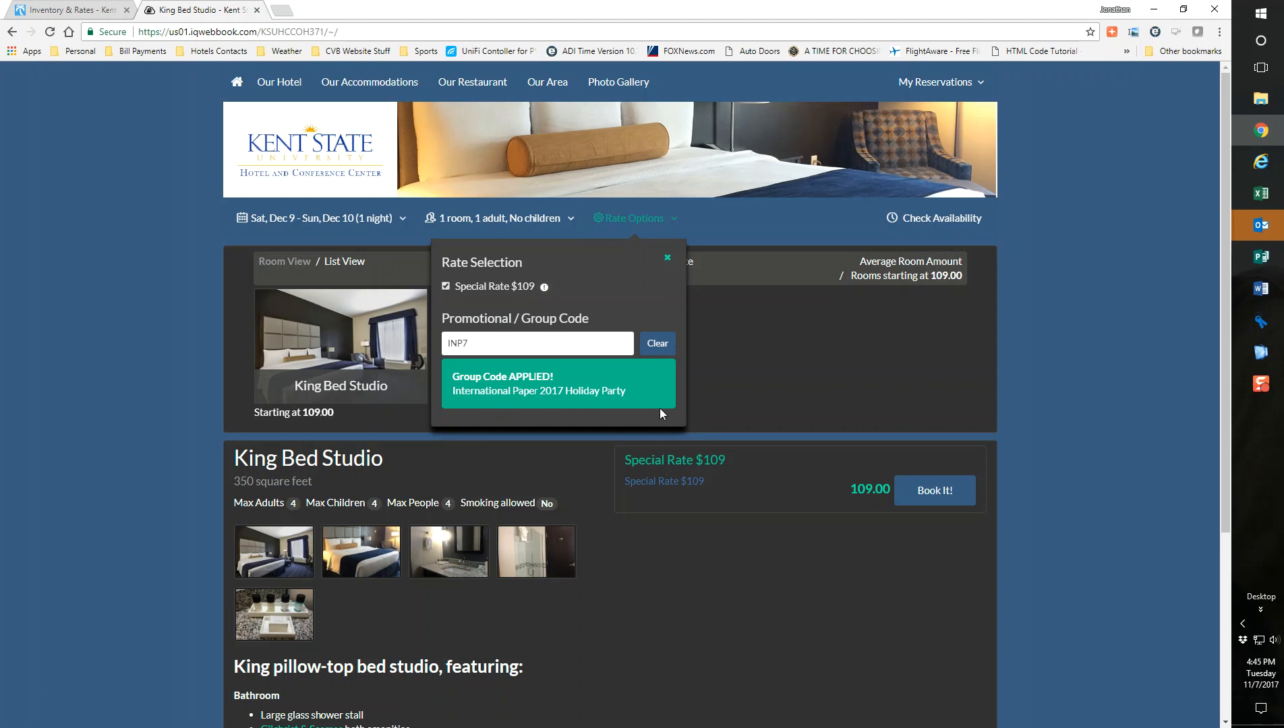
click(705, 505)
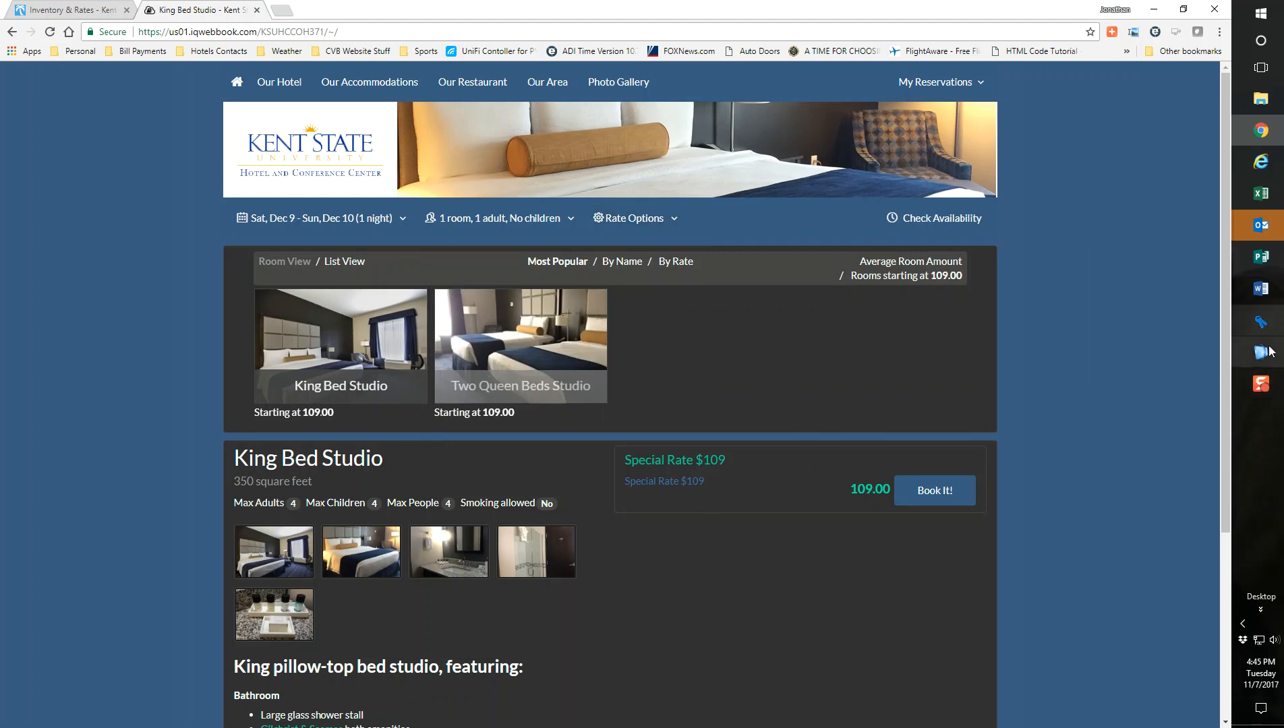
Step: Switch back to roomMaster and view the reservations of the International Paper group block
mouse_move(1260, 352)
click(1199, 394)
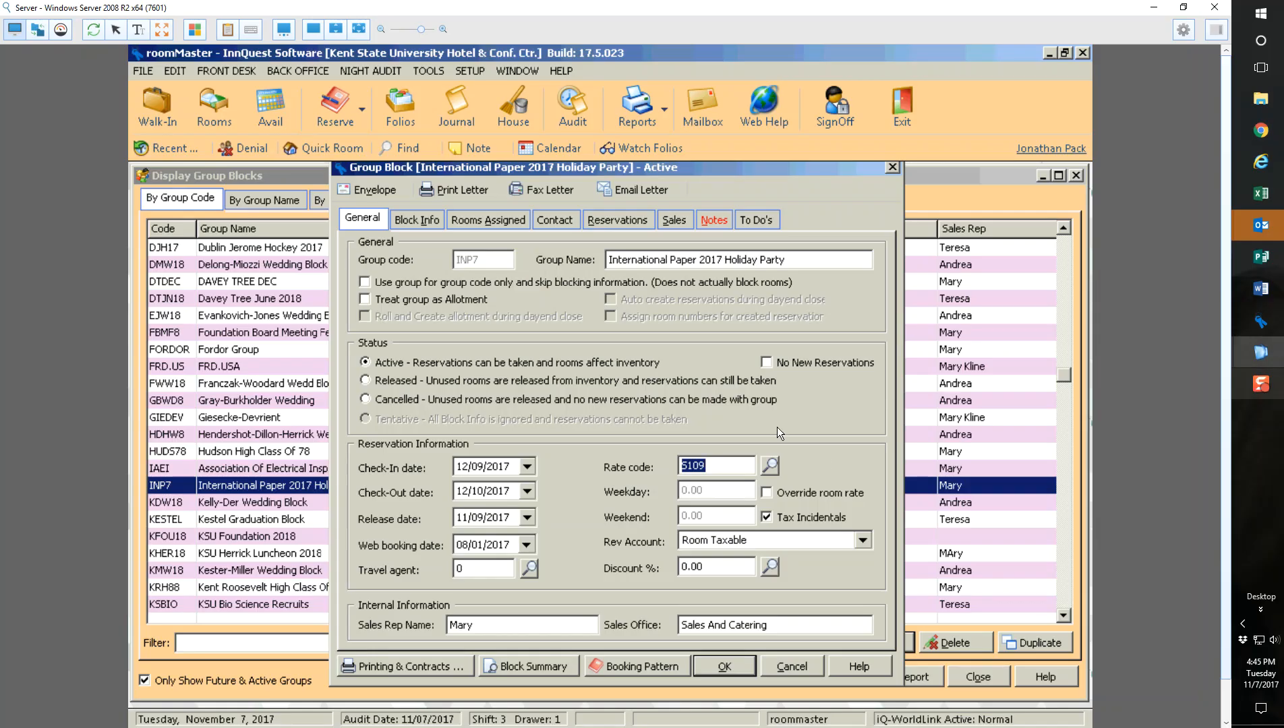
click(627, 220)
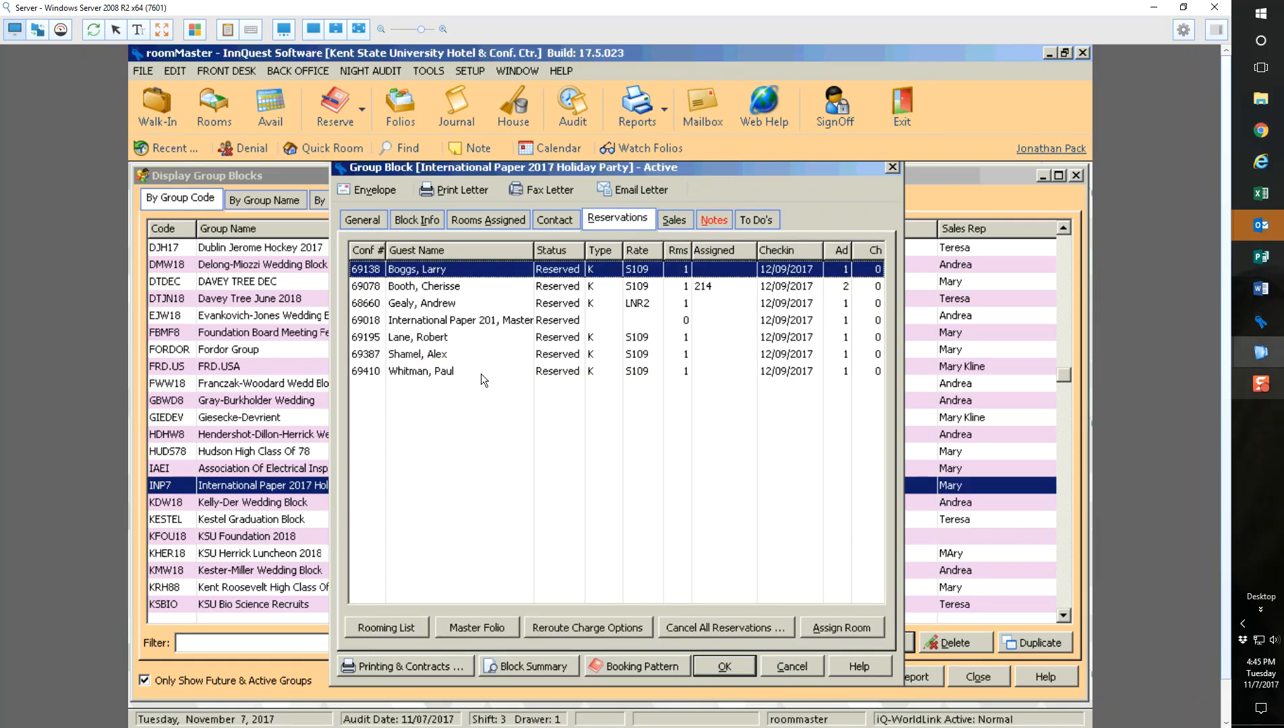